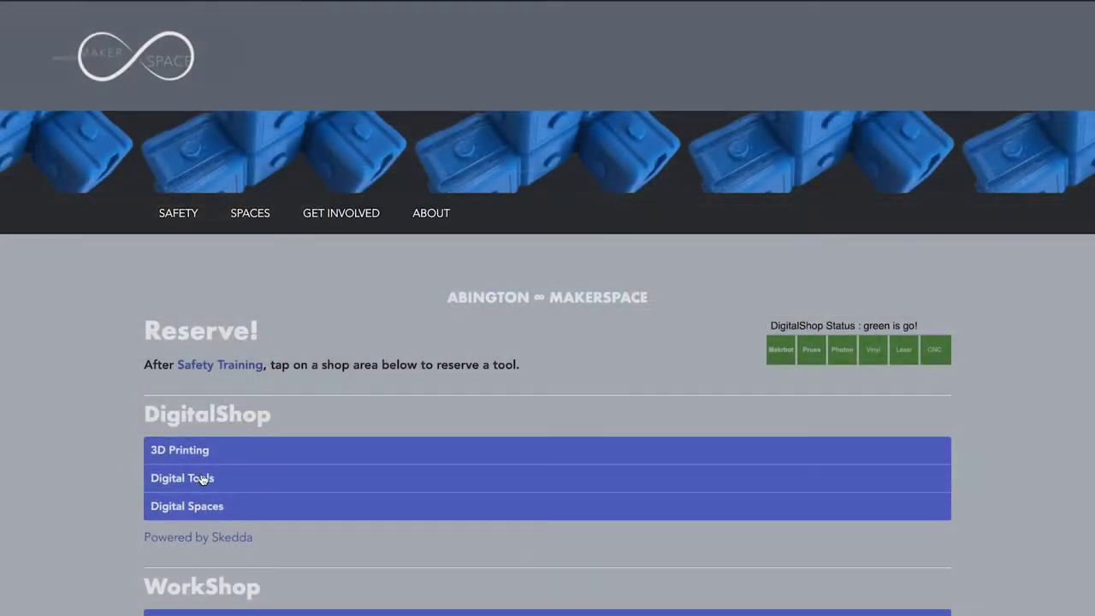
Book the Vinyl Cutter from 10:00 AM to 11:00 AM under Digital Tools
left_click(203, 478)
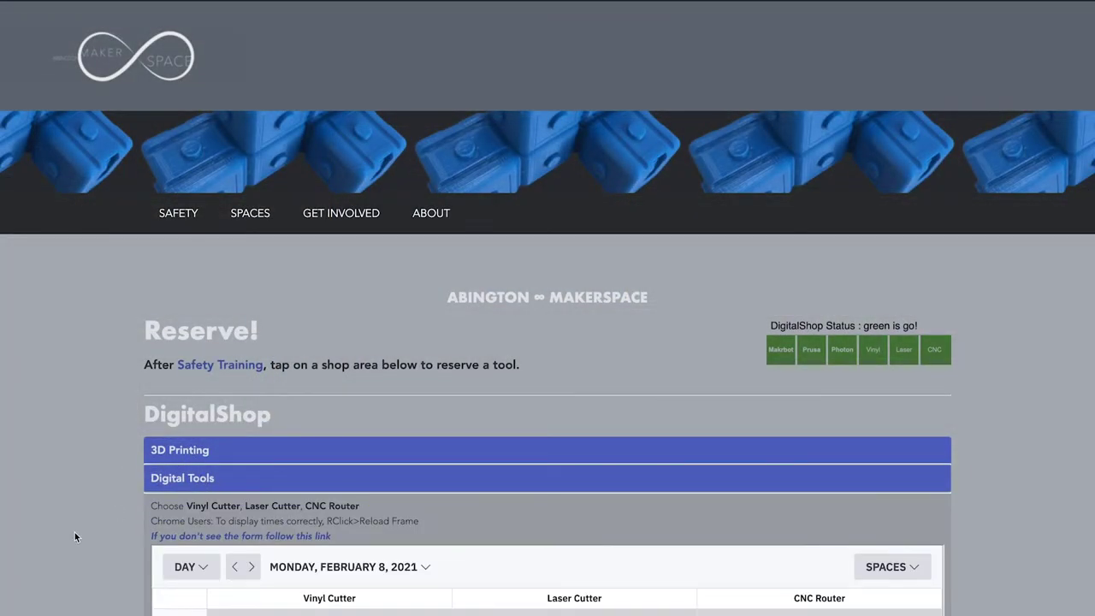
scroll(75, 534, "down", 3)
scroll(75, 536, "down", 1)
left_click(309, 381)
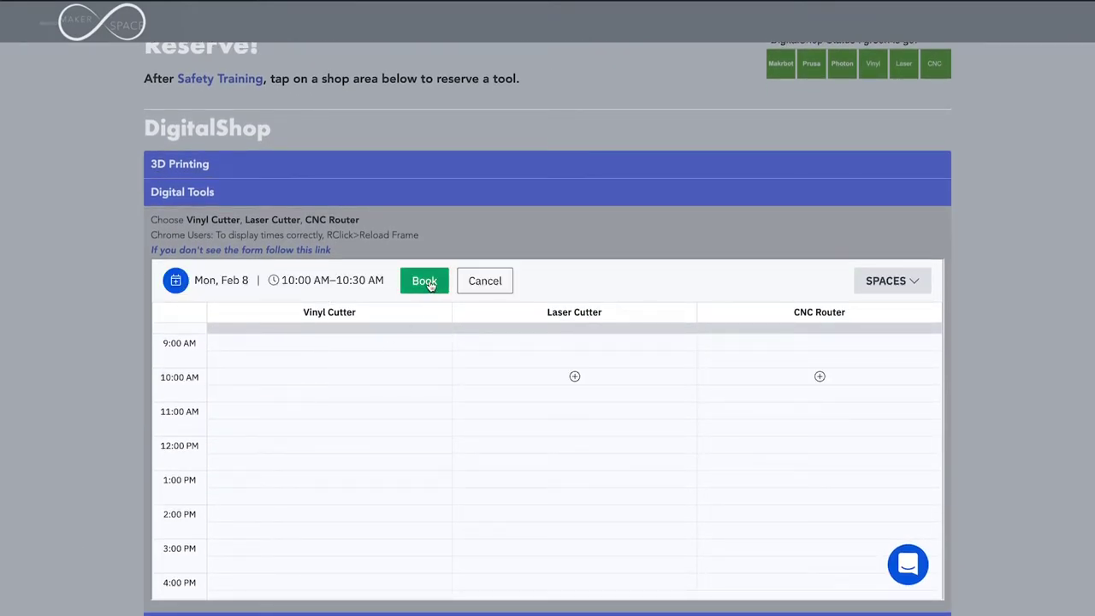
left_click(426, 282)
scroll(437, 451, "down", 1)
scroll(437, 451, "down", 2)
left_click(743, 352)
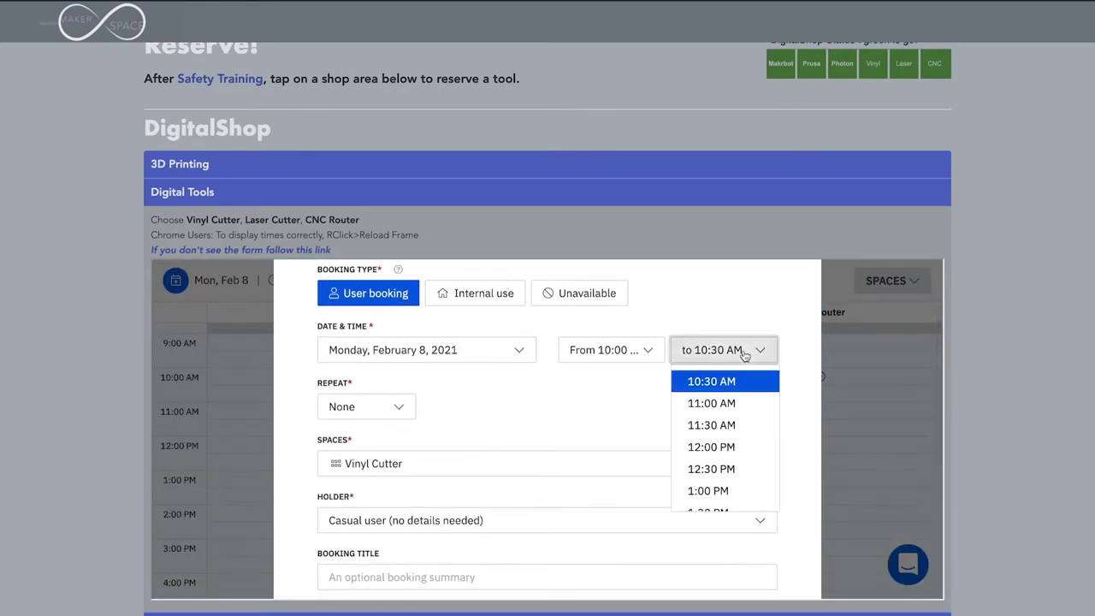
left_click(711, 403)
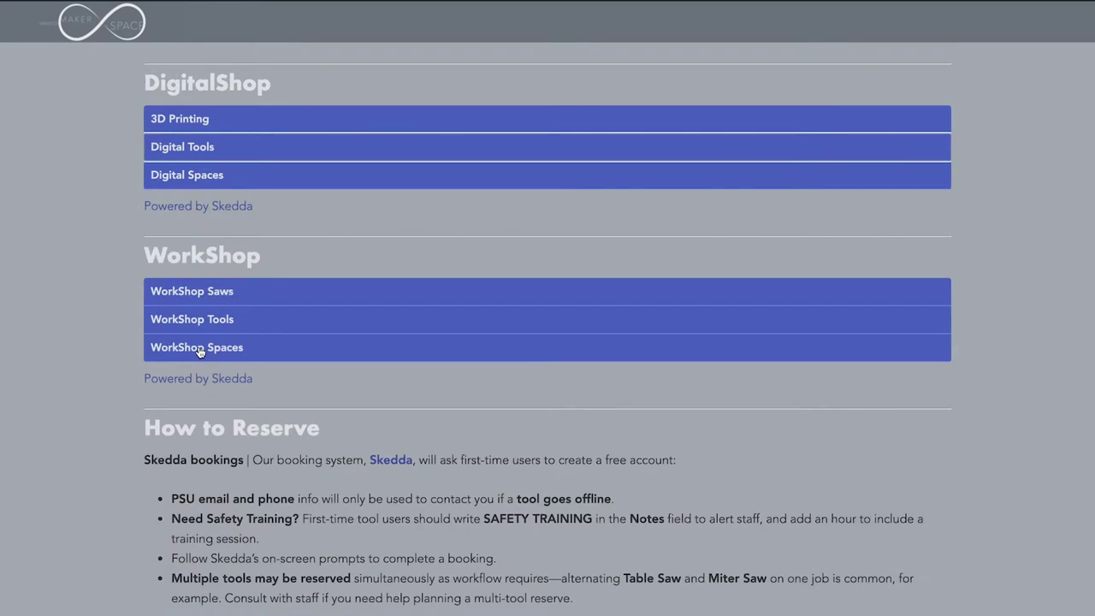
Start a booking for Open Work Space 01 at 11:00 AM under WorkShop Spaces
left_click(199, 348)
scroll(95, 511, "down", 3)
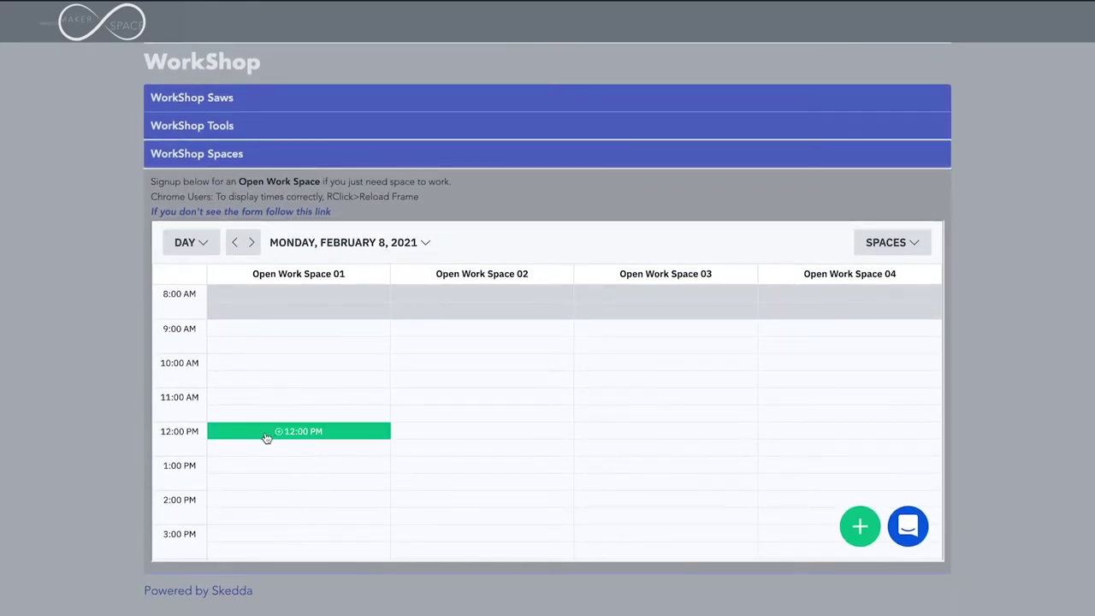
left_click(274, 403)
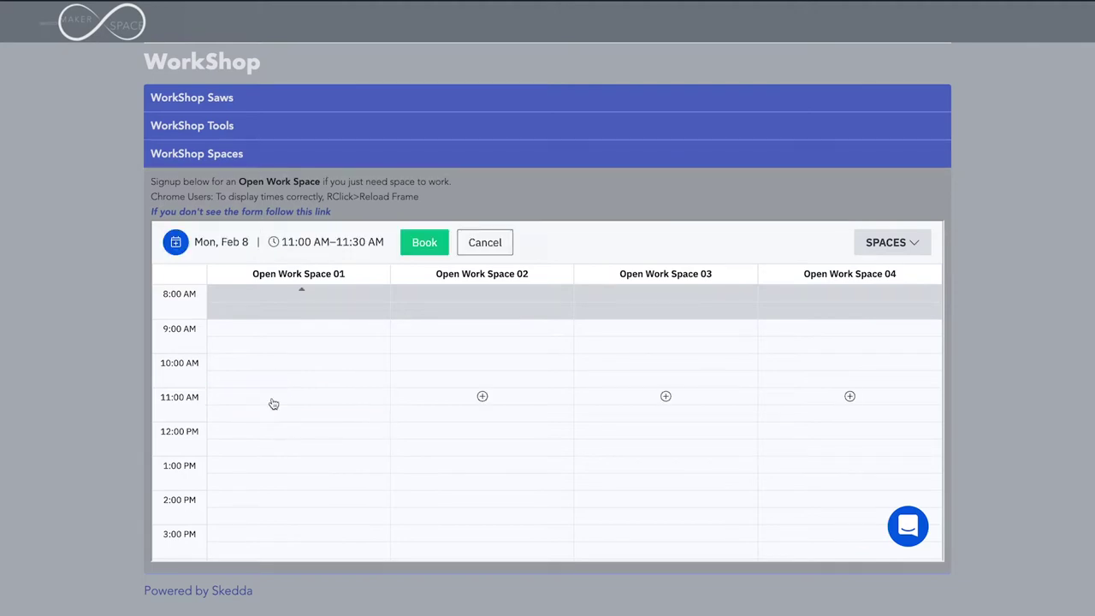
left_click(420, 245)
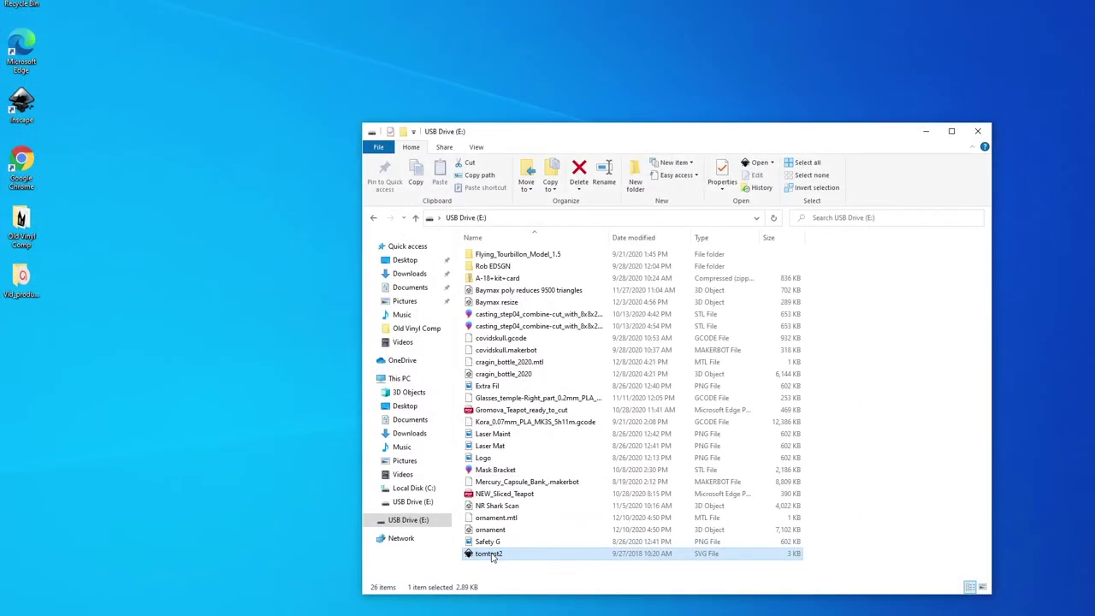
Drag tomtest2 from USB Drive (E:) into Videos, then close the Explorer window
left_click_drag(489, 553, 78, 369)
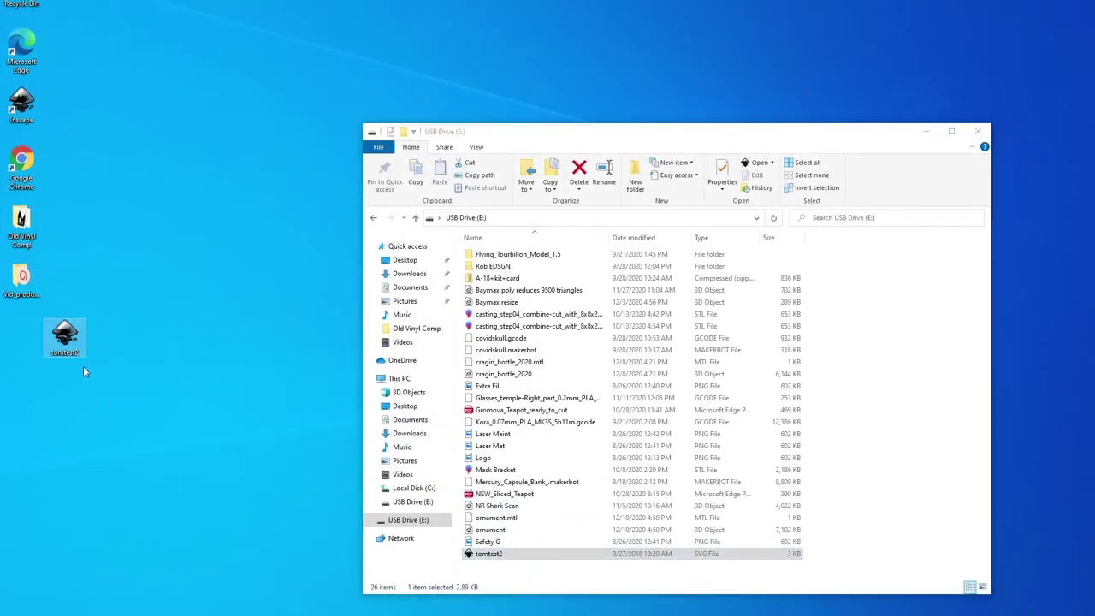
left_click(979, 134)
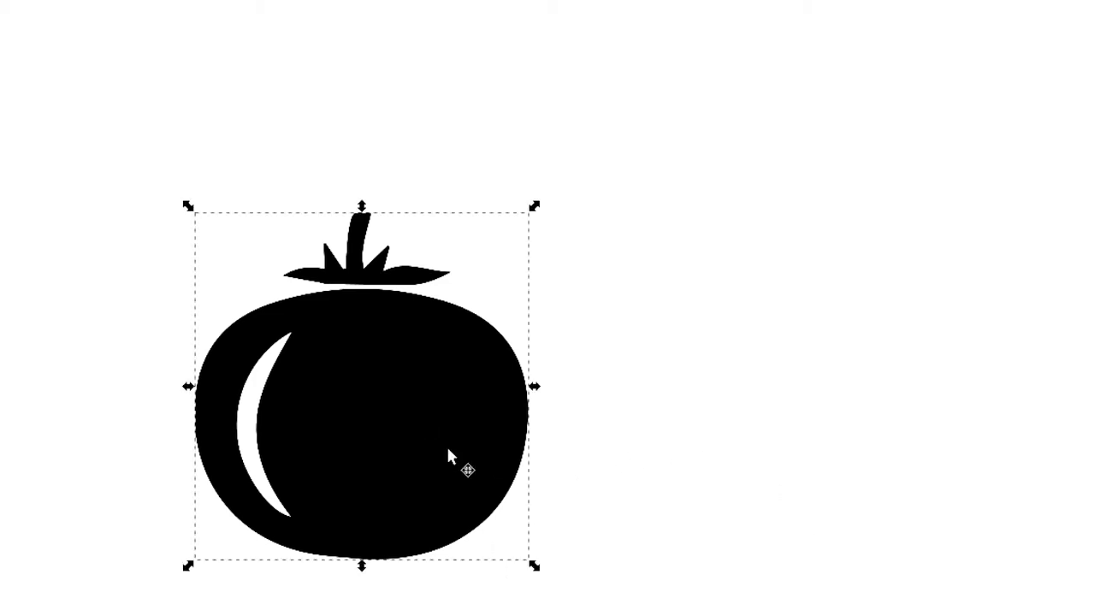
left_click_drag(418, 430, 587, 363)
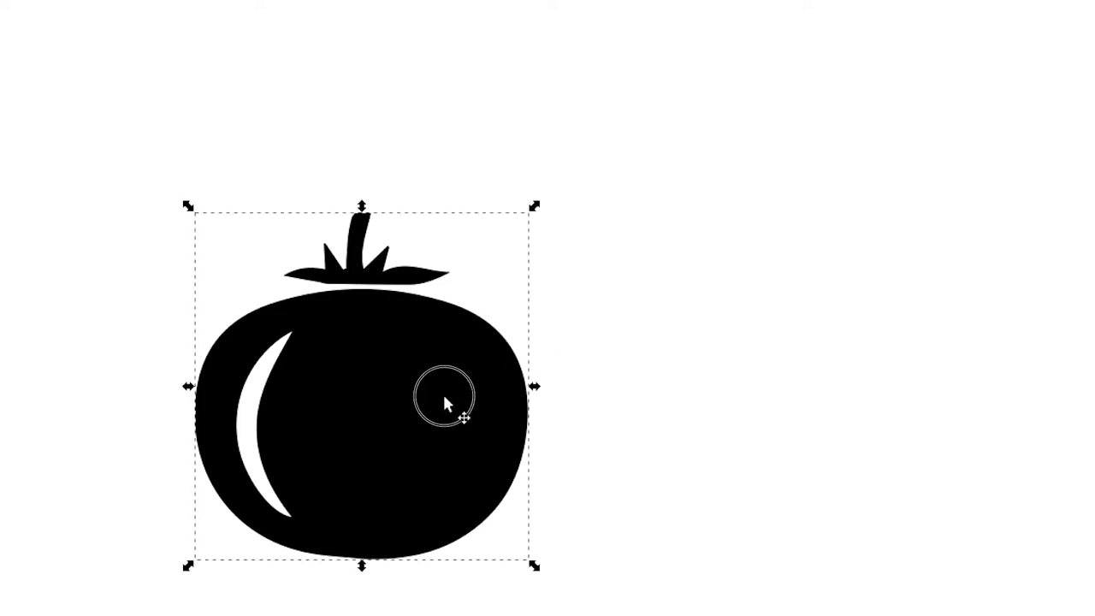
left_click_drag(444, 396, 556, 334)
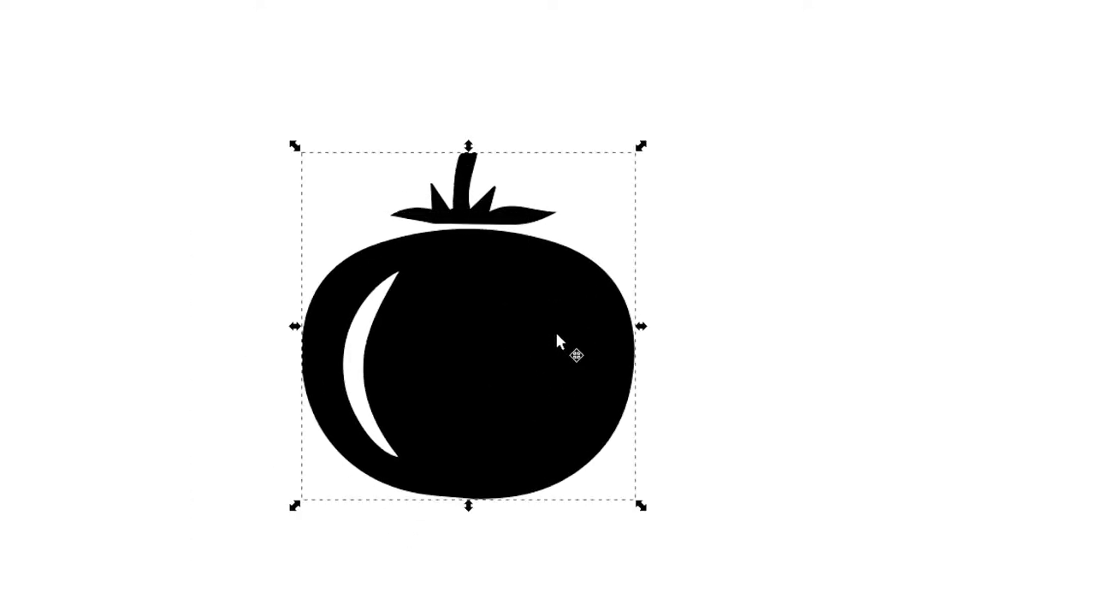
right_click(721, 277)
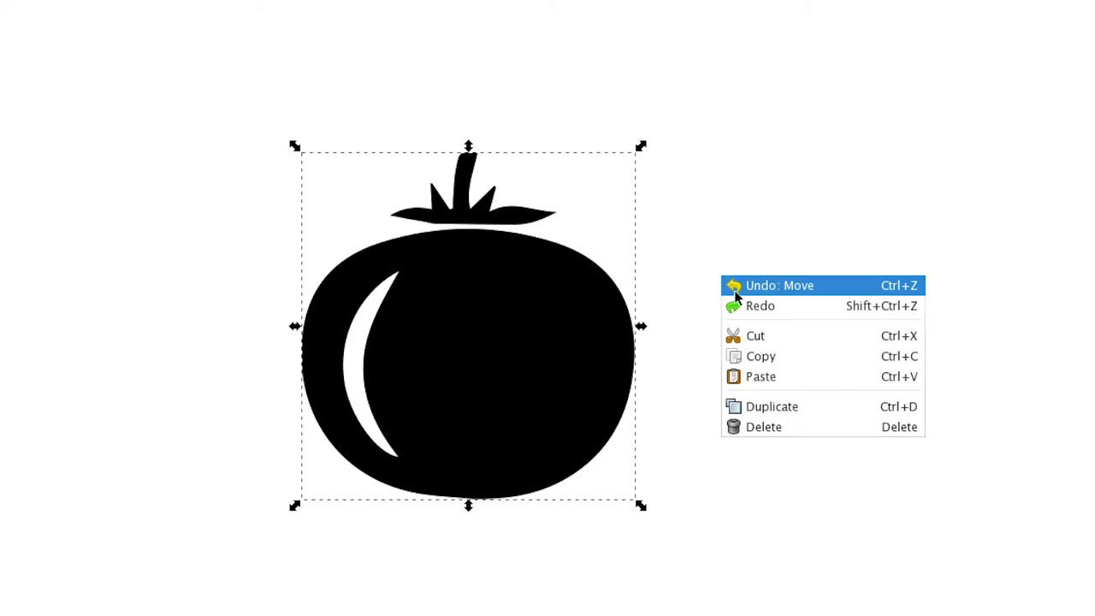
left_click(745, 286)
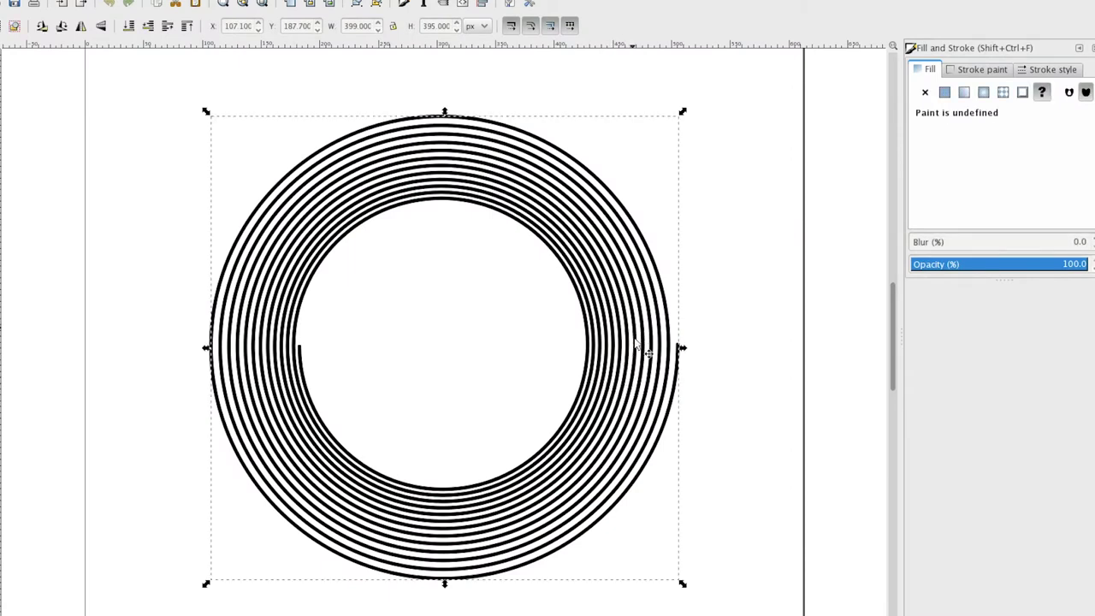
Deselect the spiral by clicking empty canvas
left_click(715, 387)
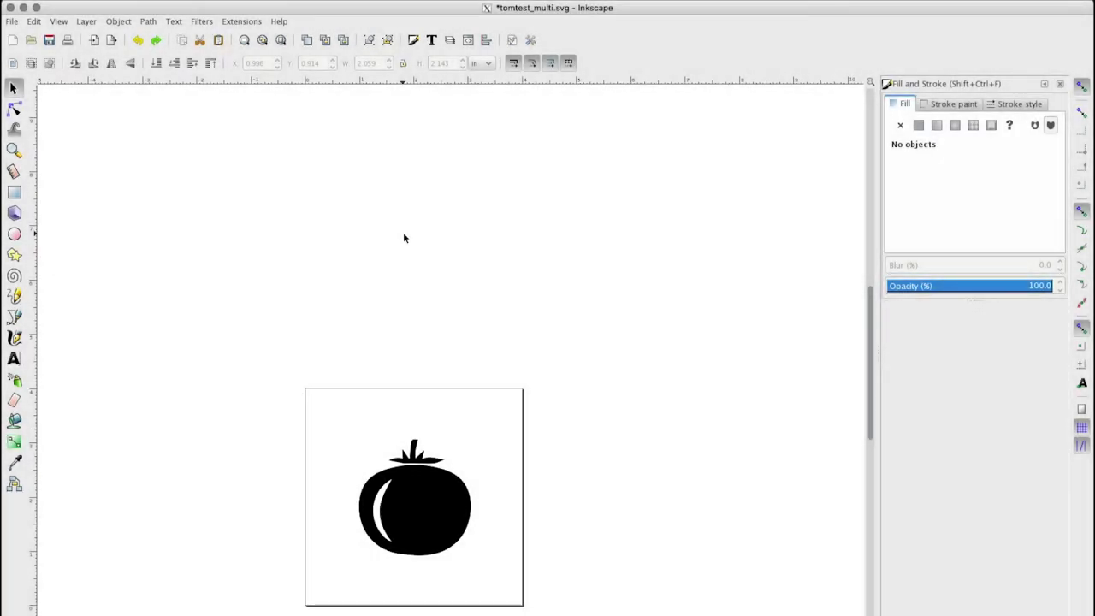
Scroll the canvas to bring the square page with the black tomato into view
scroll(403, 235, "down", 5)
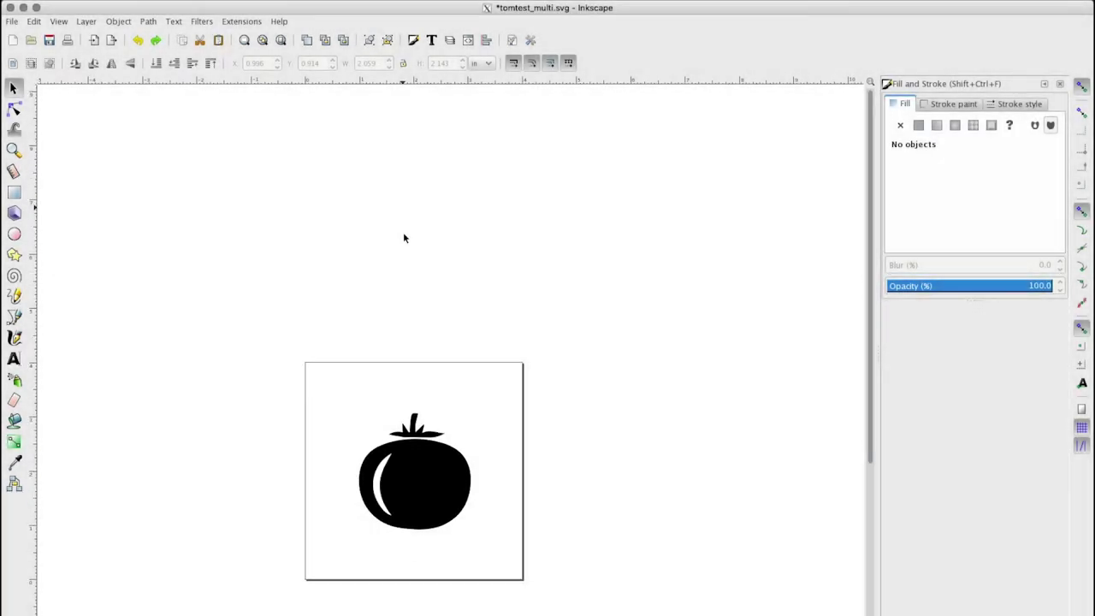
In Document Properties, use inches for default and page units and size the page 27 × 63 in
left_click(13, 21)
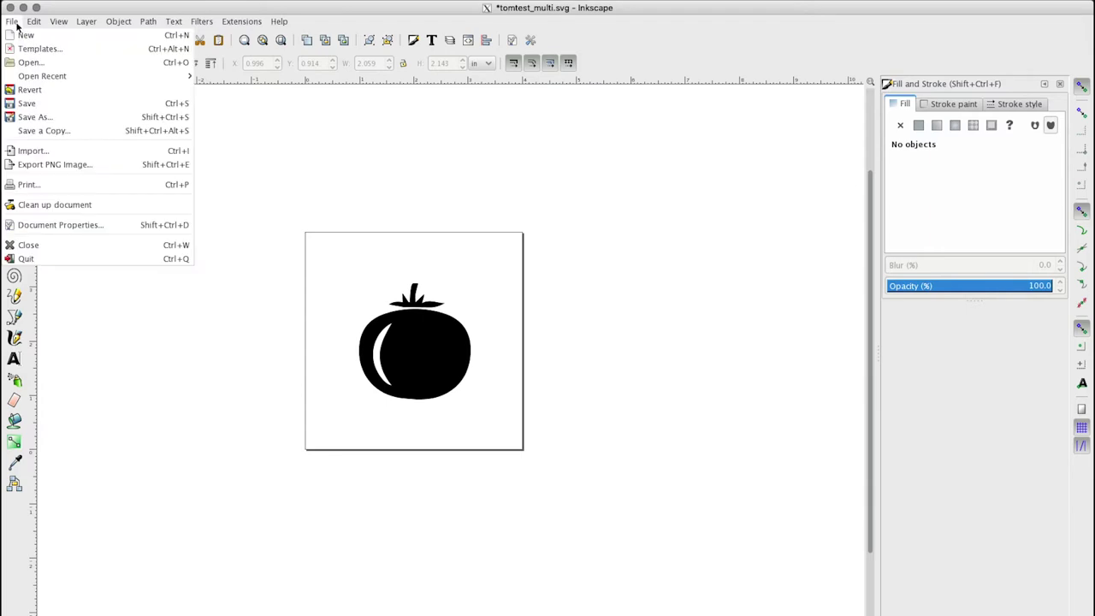
left_click(56, 224)
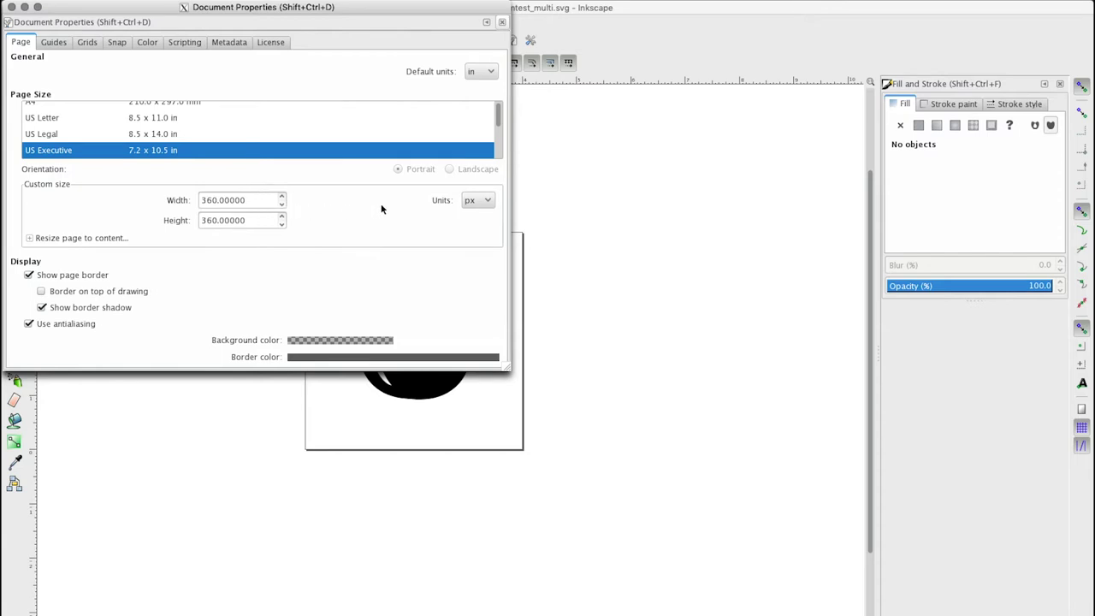
left_click(479, 71)
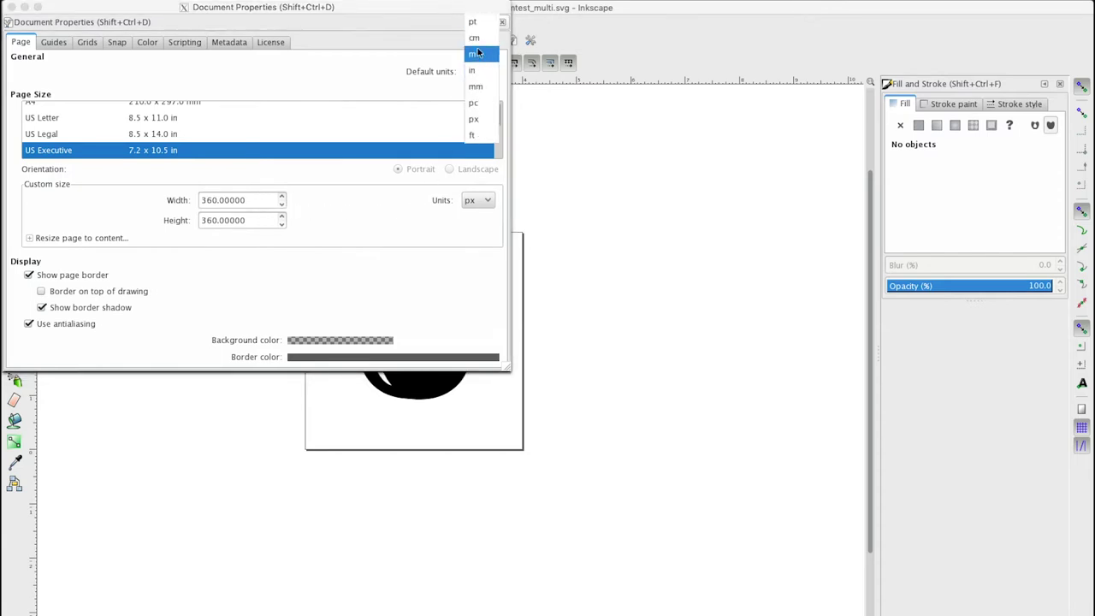
left_click(476, 71)
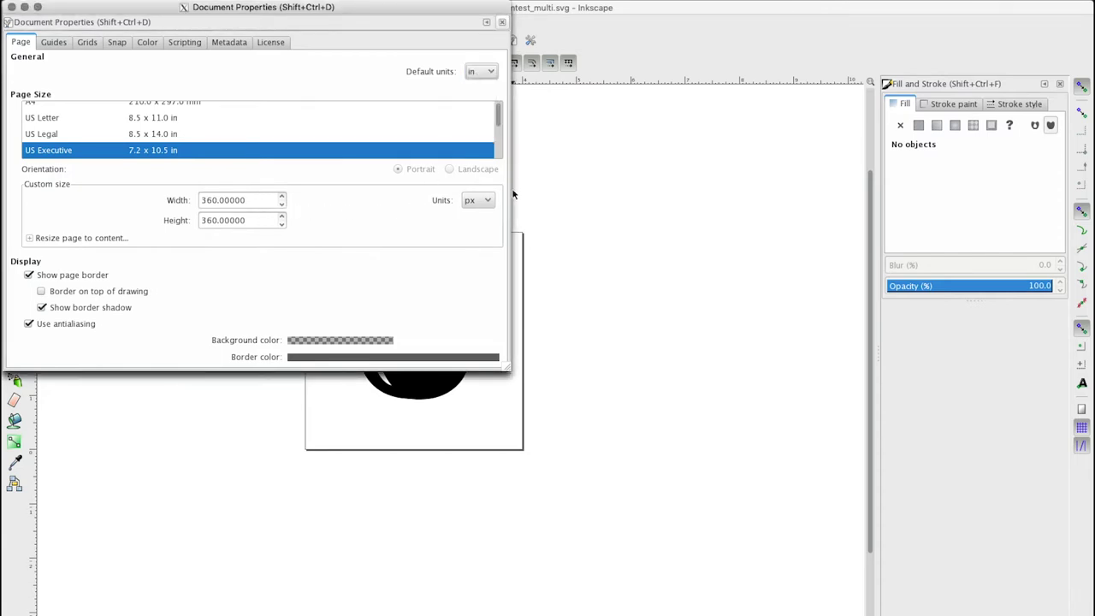
left_click(479, 200)
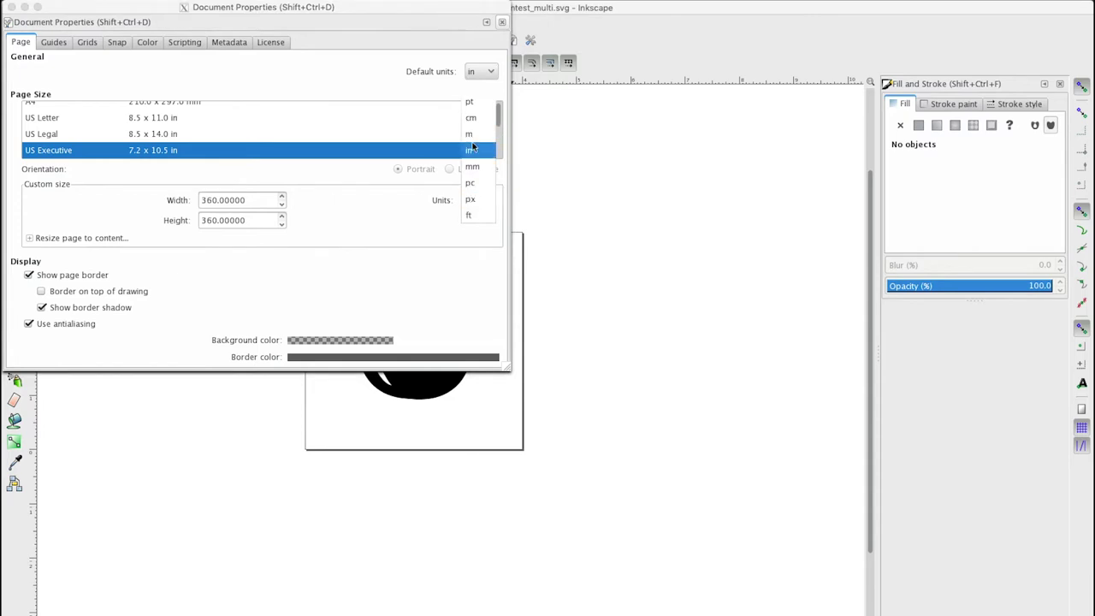
left_click(477, 152)
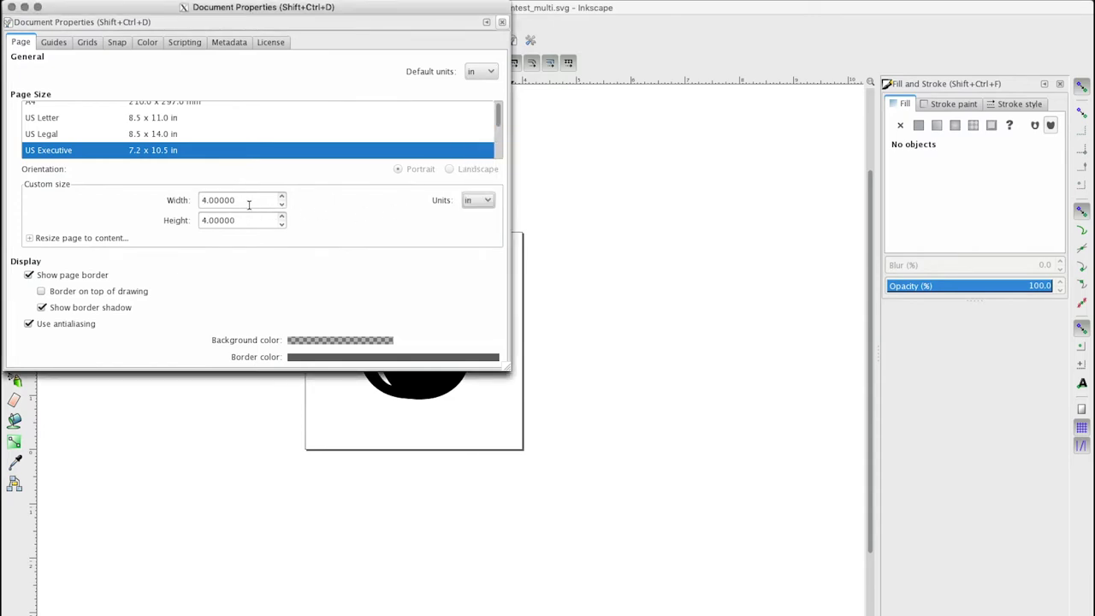
left_click(202, 200)
type("27")
left_click(205, 220)
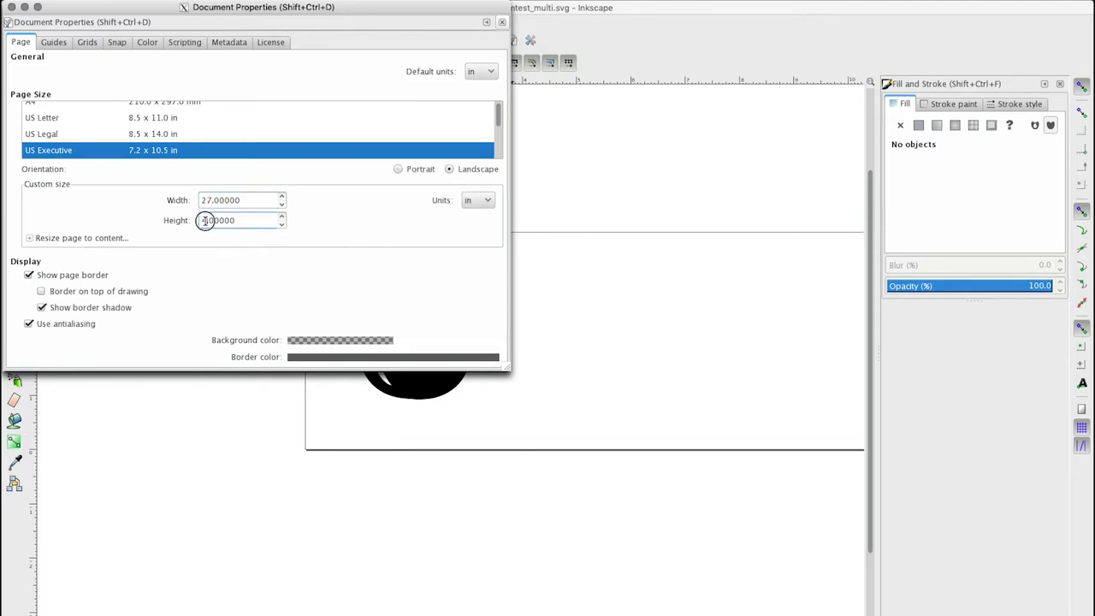
type("63.")
left_click(263, 202)
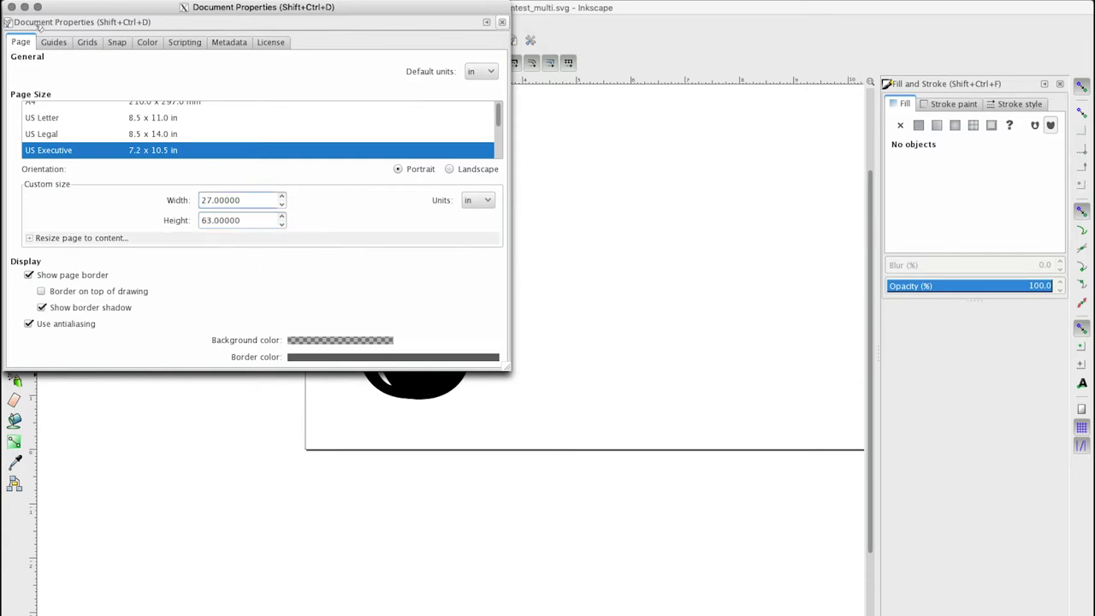
left_click(12, 7)
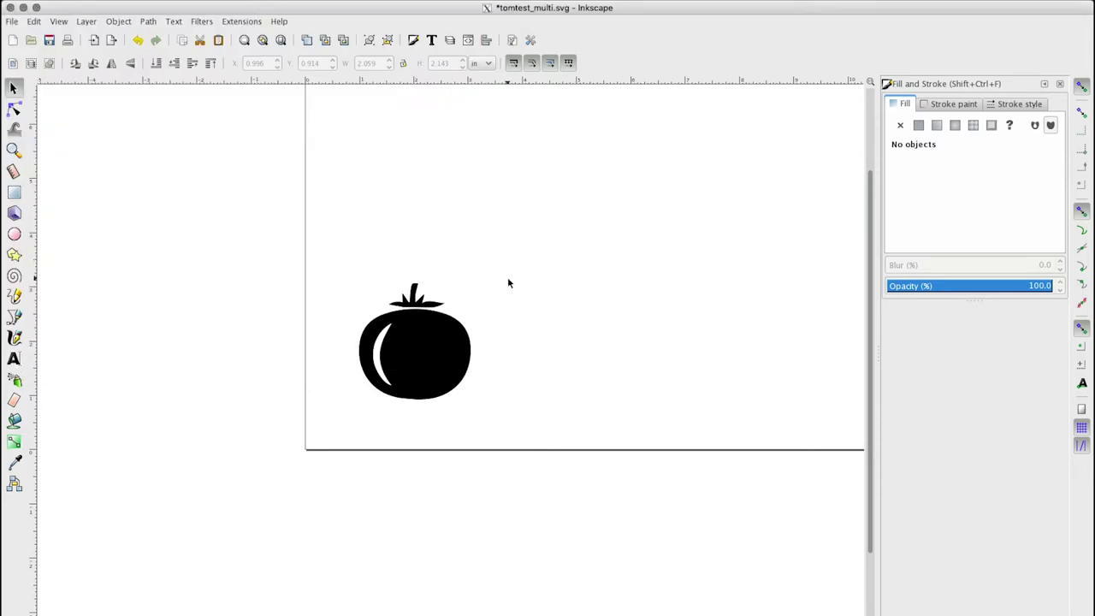
Zoom out to fit the whole 27 × 63 inch page on screen
key("minus")
key("minus")
key("minus")
key("minus")
key("minus")
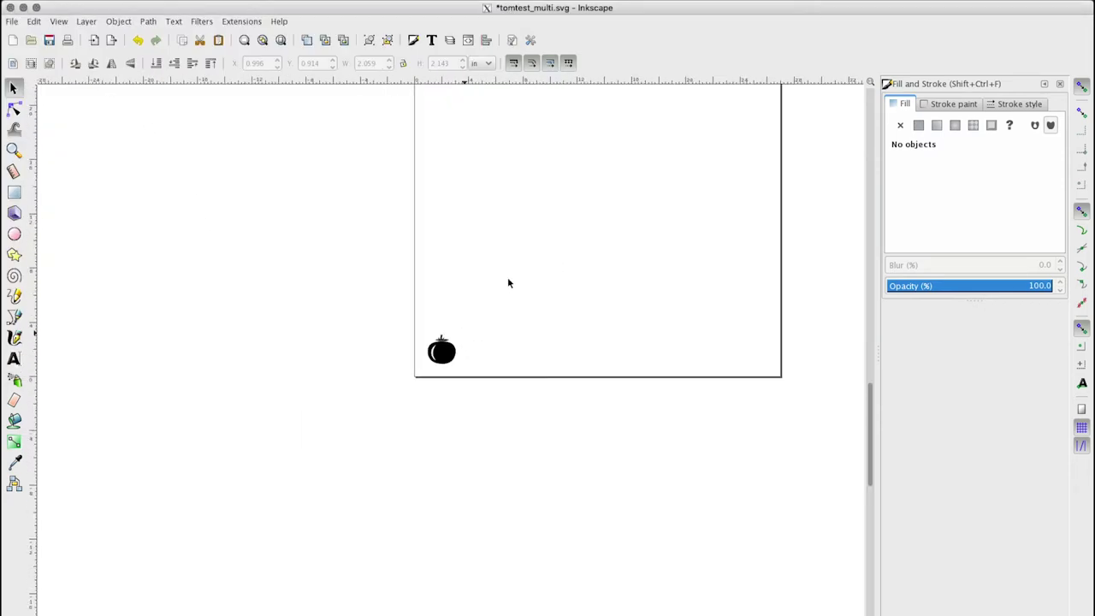
scroll(507, 282, "up", 5)
scroll(507, 283, "right", 3)
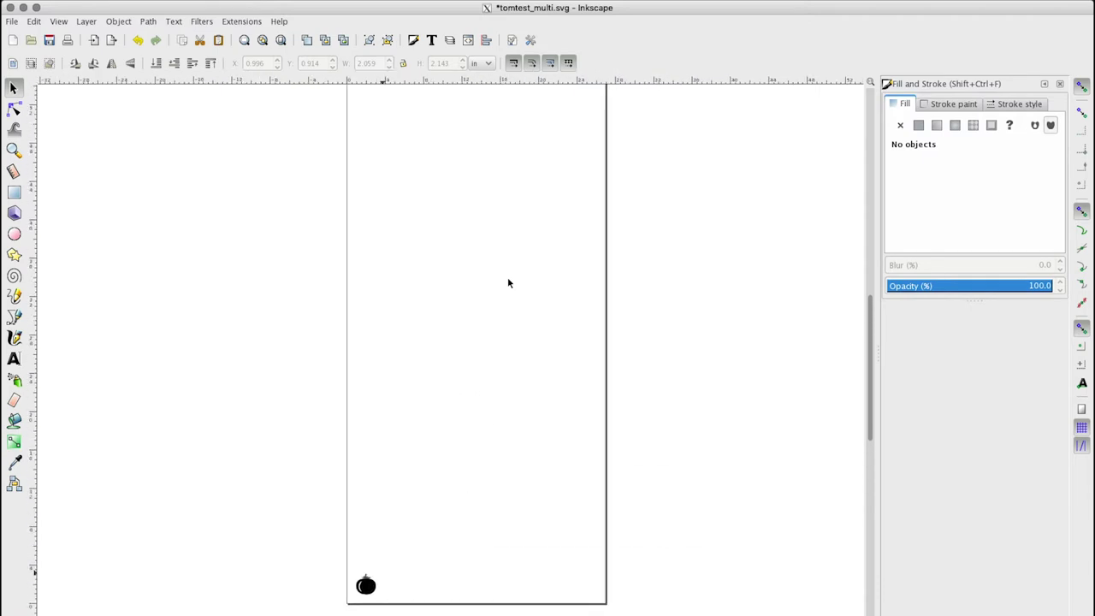
key("minus")
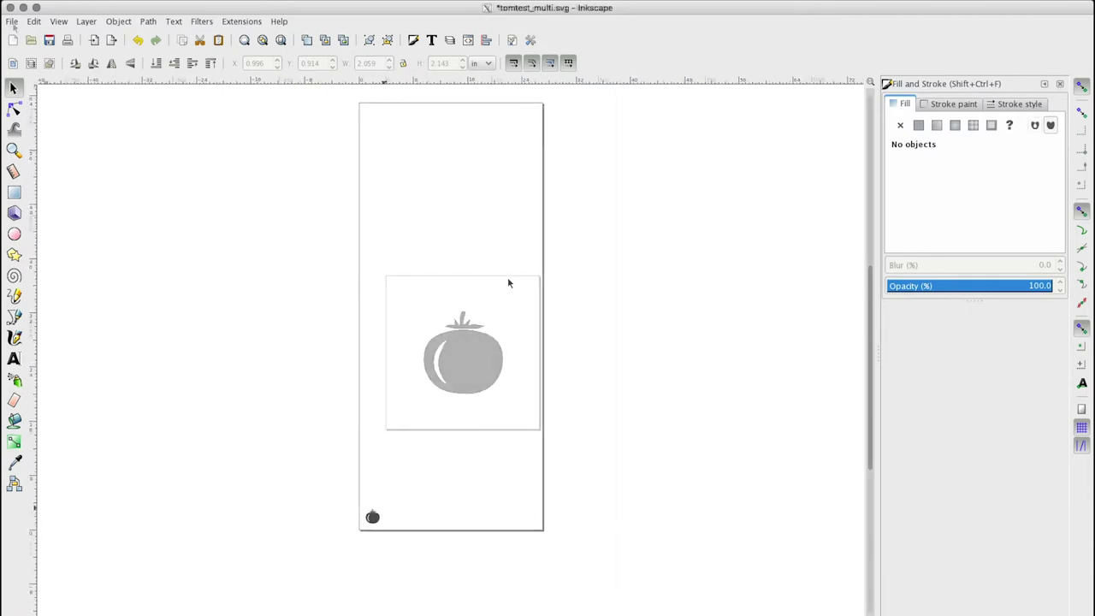
In Document Properties, set default and page units to inches and the page to 9 × 12 in
left_click(12, 22)
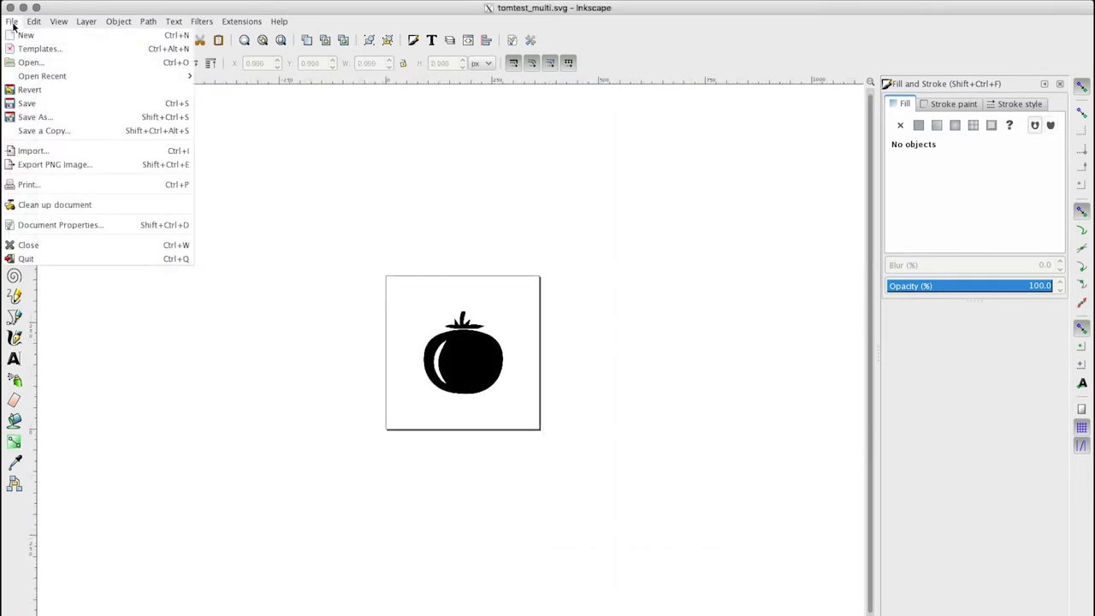
left_click(68, 228)
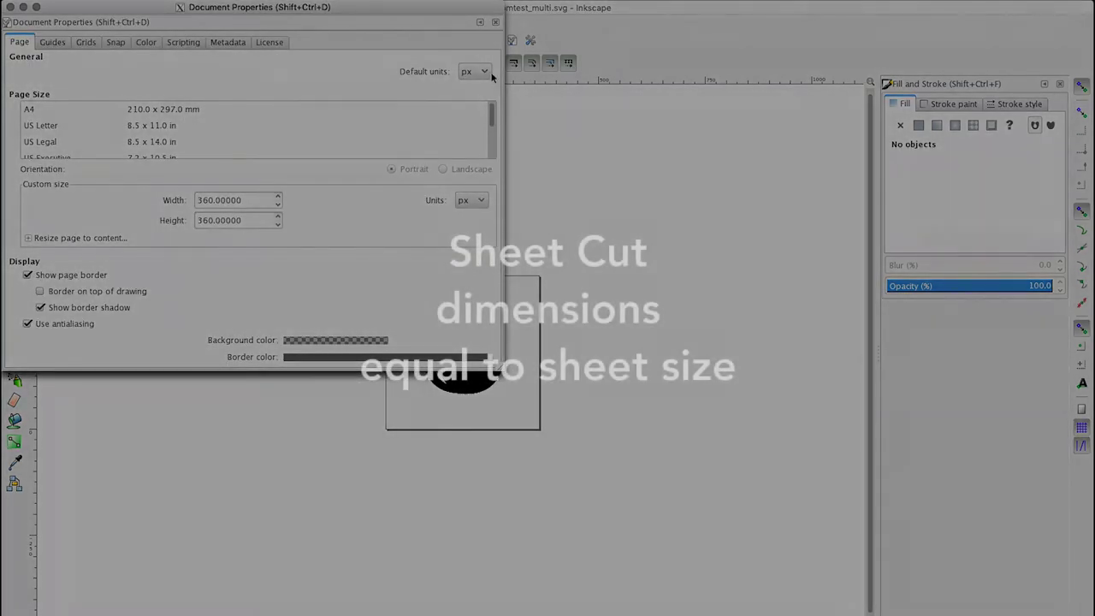
left_click(484, 73)
left_click(471, 21)
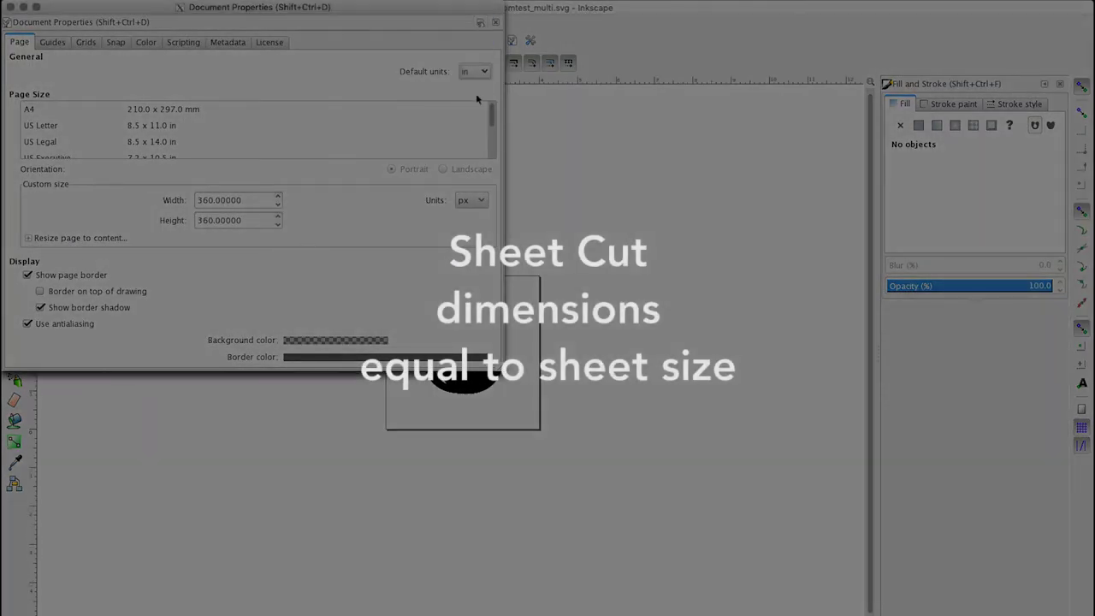
left_click(479, 199)
left_click(469, 146)
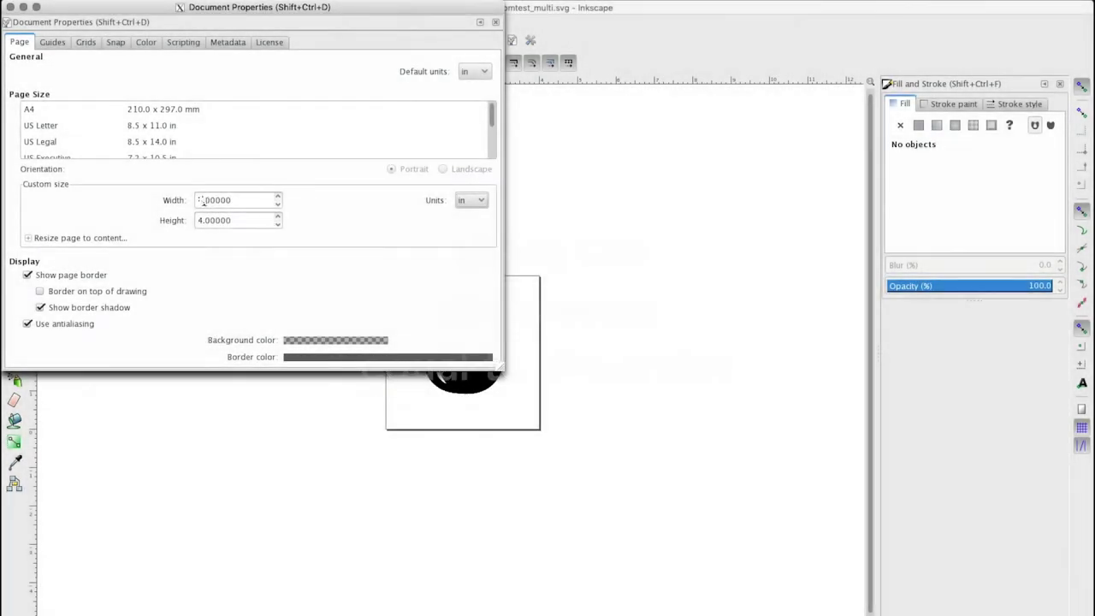
left_click(199, 200)
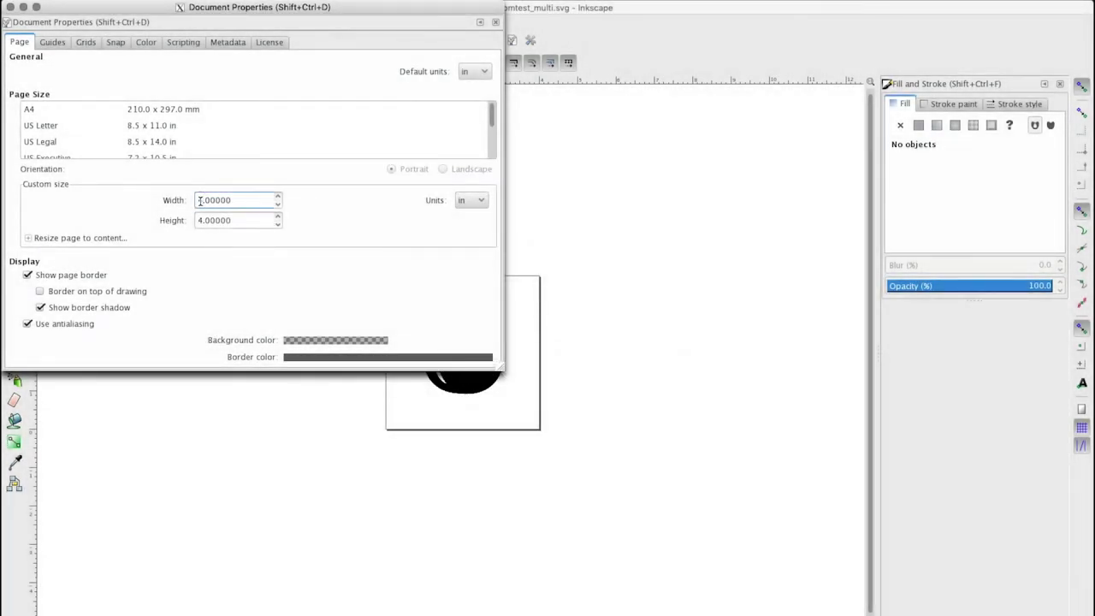
left_click(211, 220)
key("Tab")
left_click(11, 7)
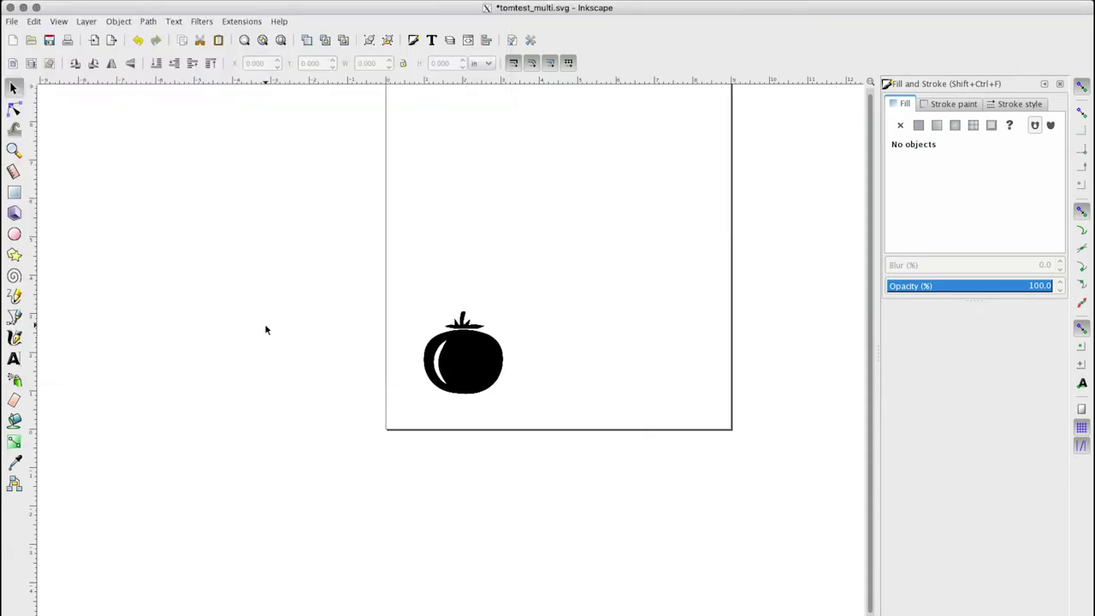
Zoom out so the whole 9 × 12 inch portrait page is visible
key("minus")
key("minus")
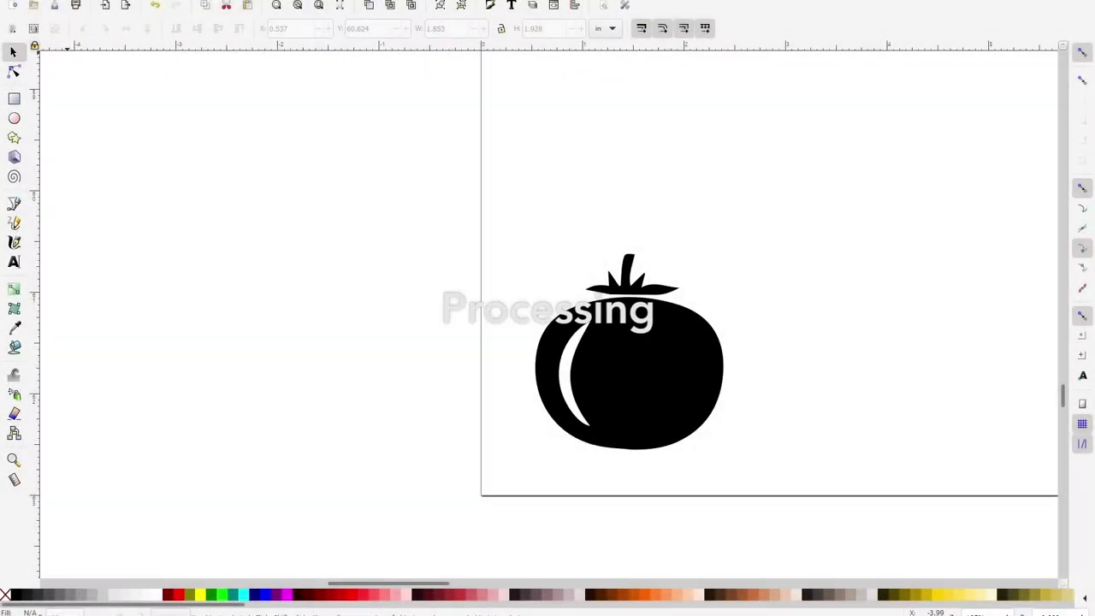
Open File > Print and select the Roland GX-300 as the printer
left_click(12, 1)
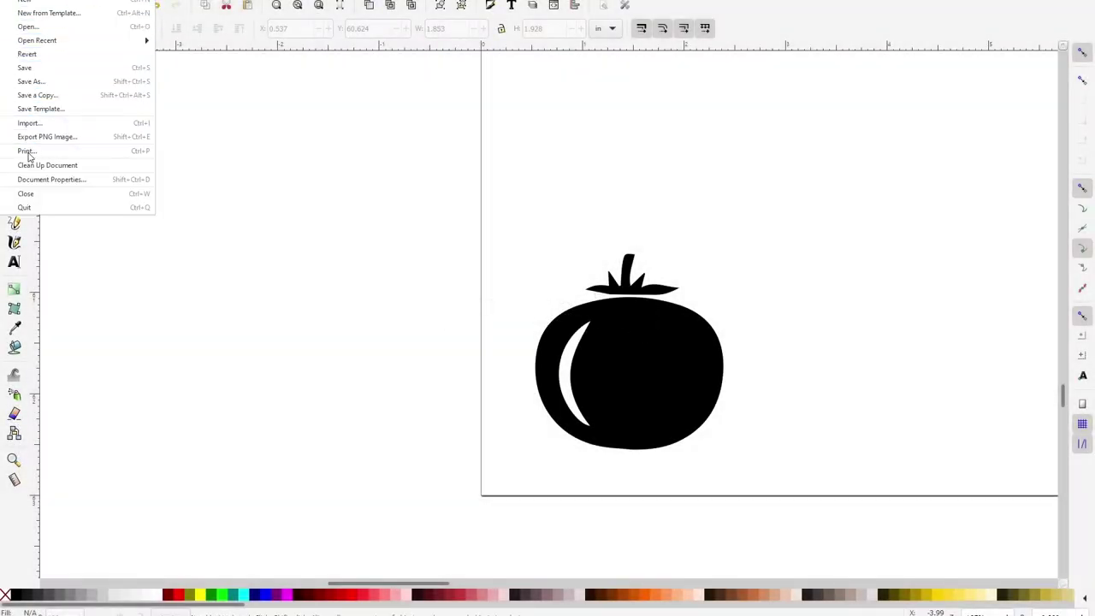
left_click(28, 151)
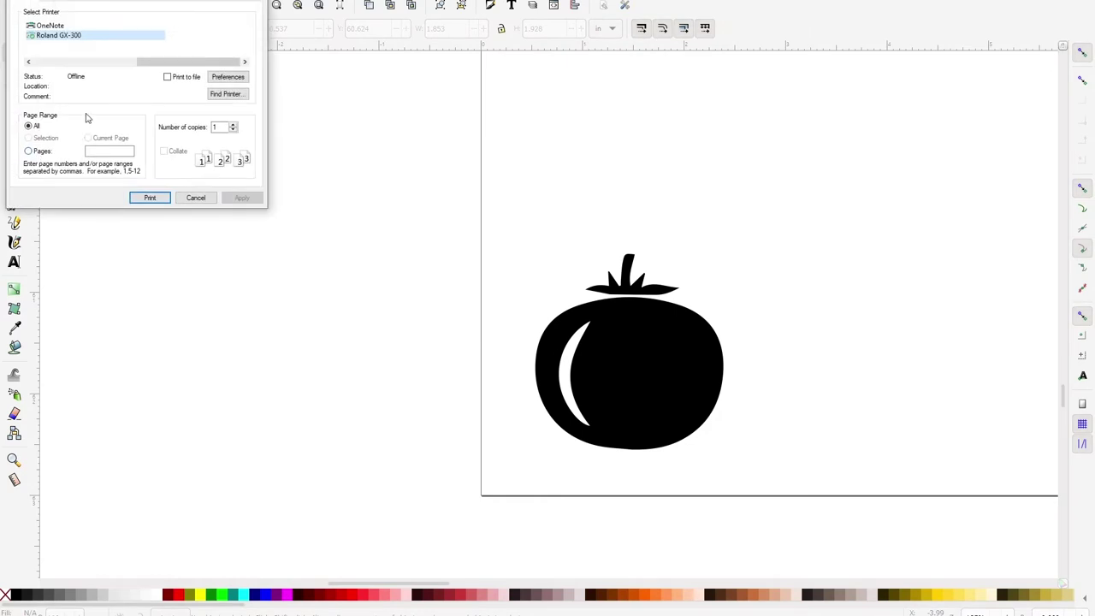
left_click(67, 37)
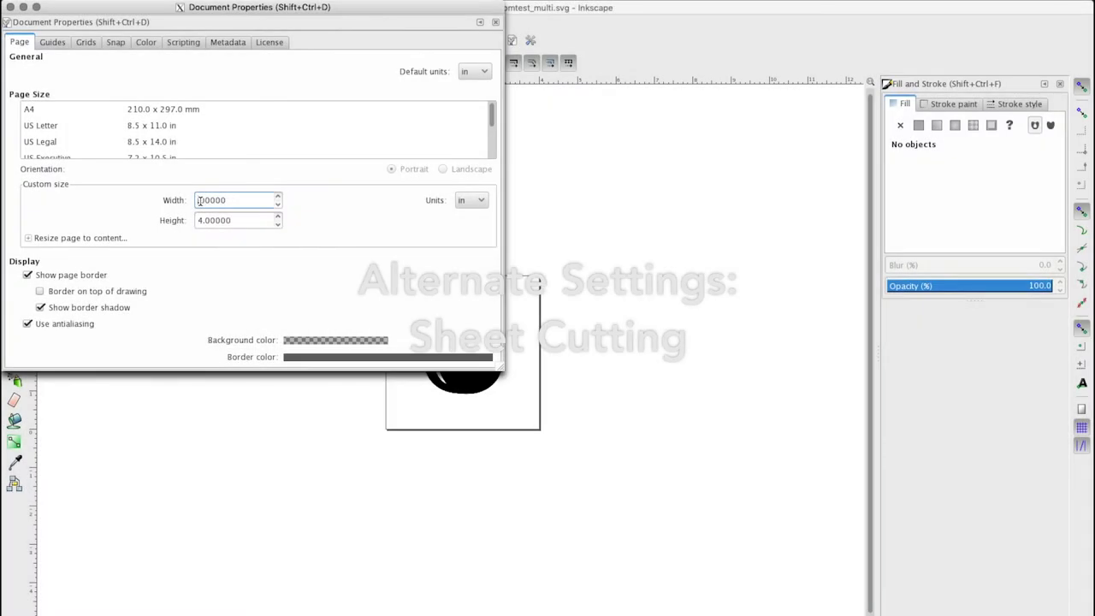
Commit the 9-inch page width and open the Roland GX-300 printing preferences
left_click(209, 220)
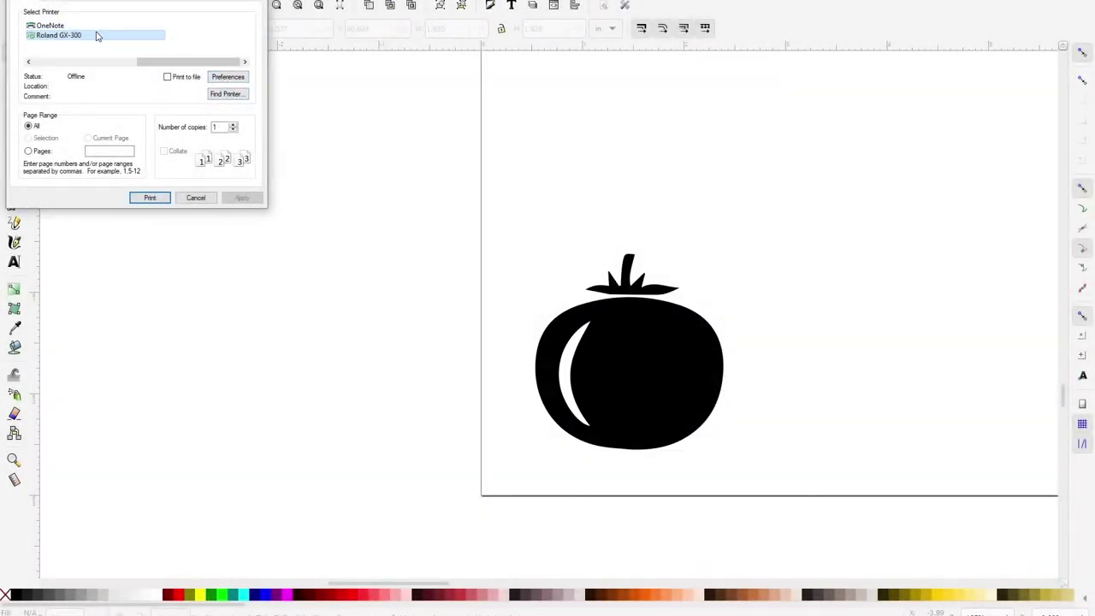
left_click(233, 79)
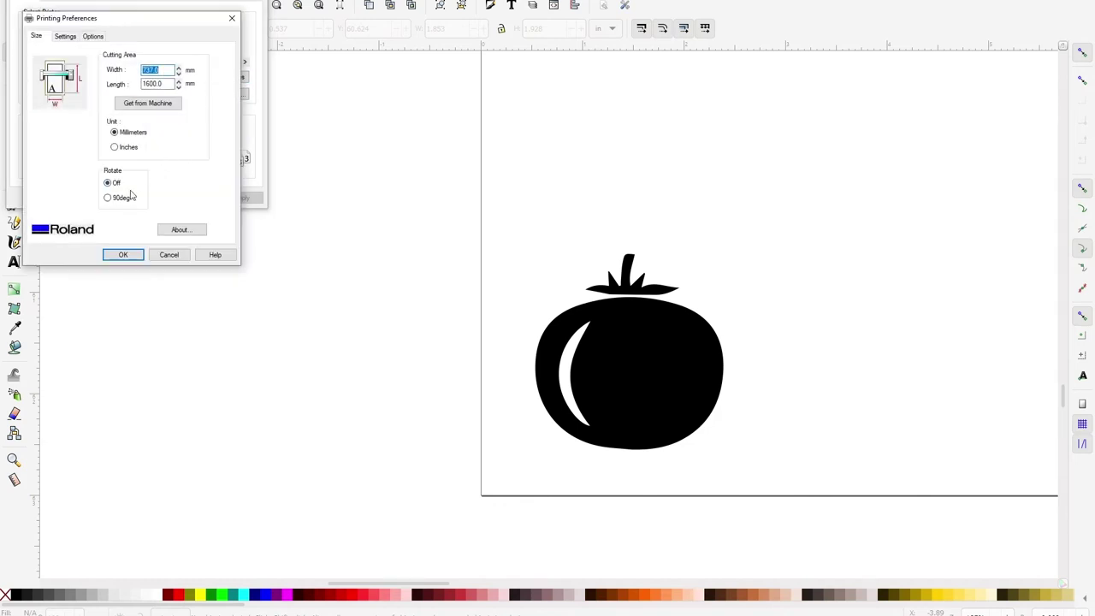